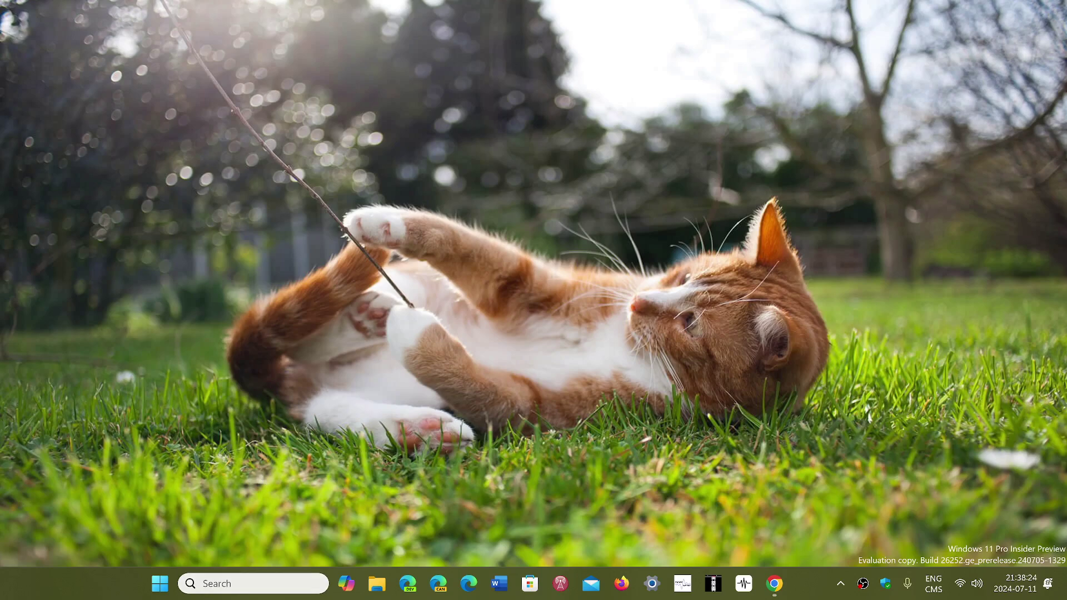
Search Windows for 'winver' so the run command shows as the best match
click(235, 590)
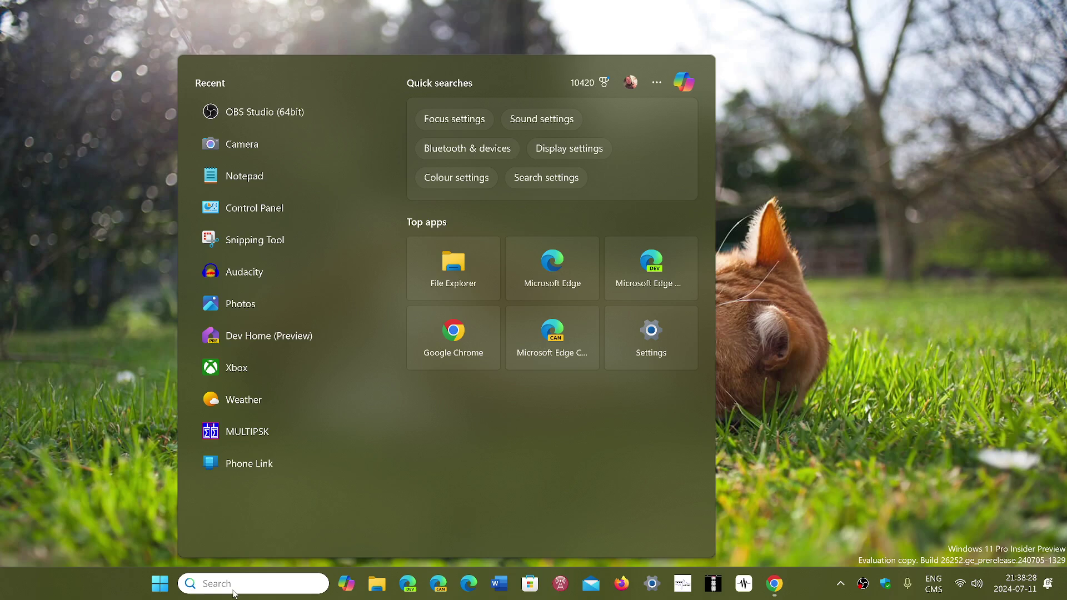
text(winver)
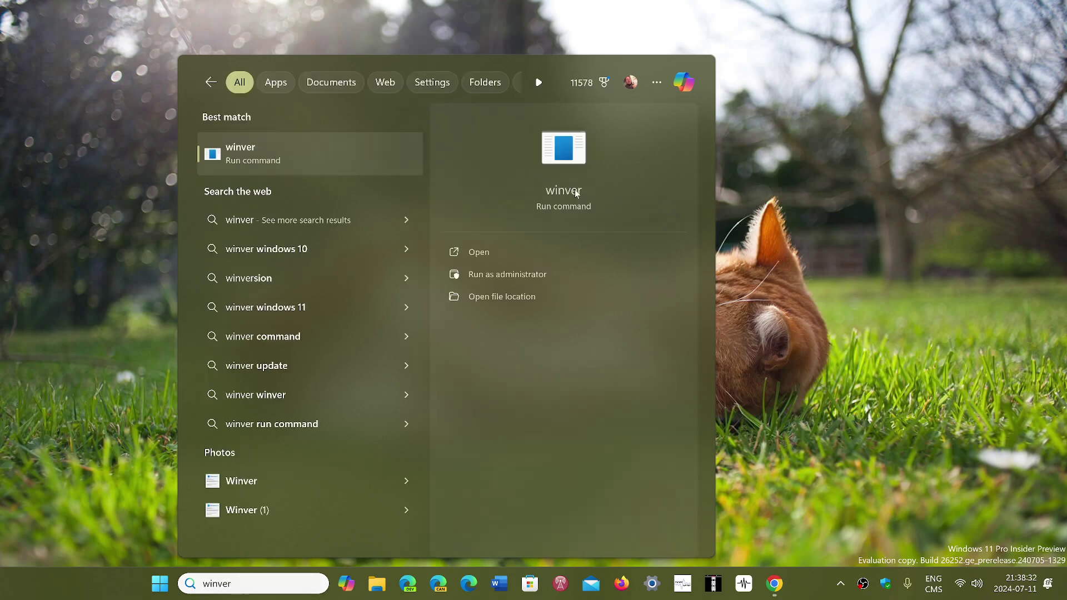
Run winver, centre the About Windows dialog showing 24H2 build 26252.5000, then close it
key(Return)
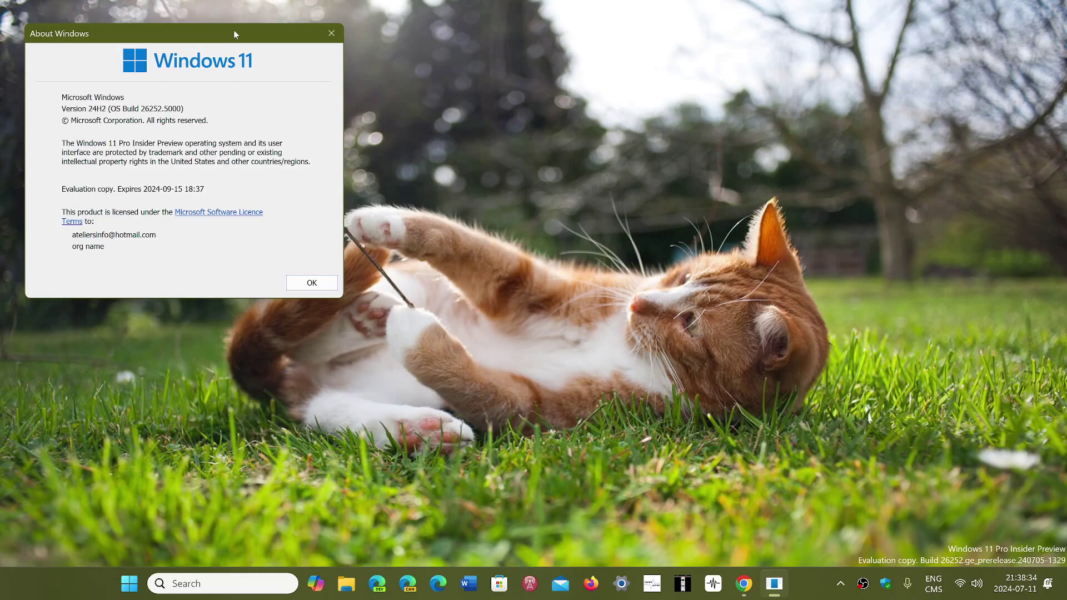
drag(234, 31, 592, 165)
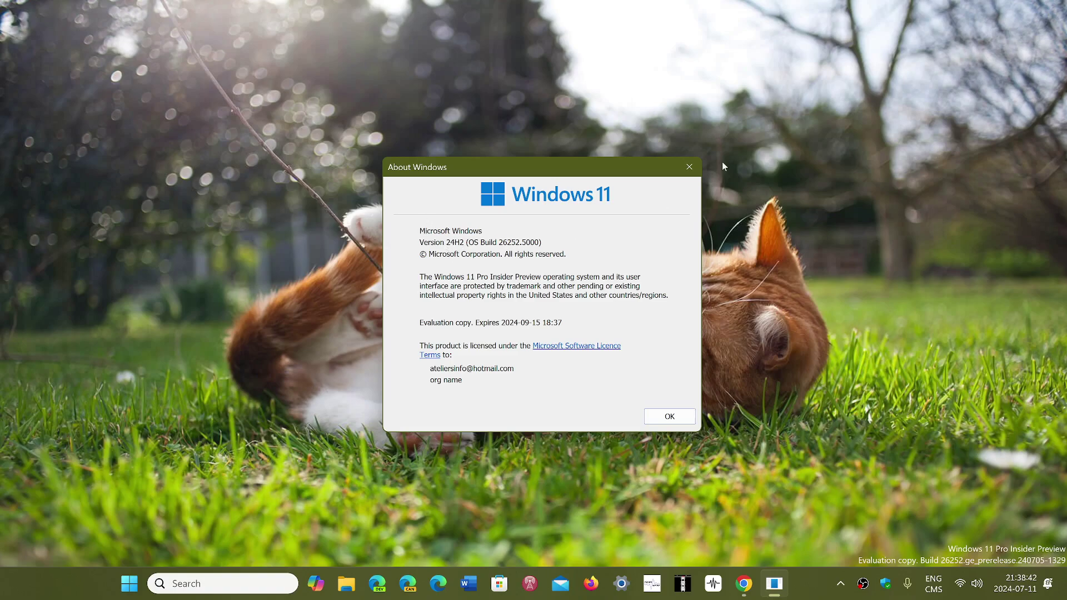
click(690, 168)
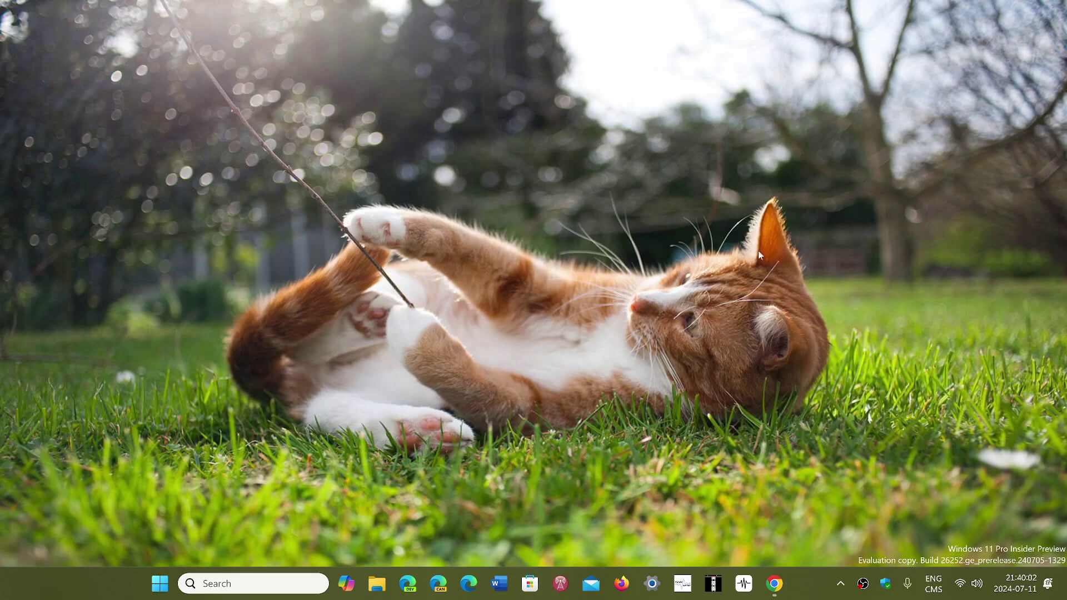
click(160, 584)
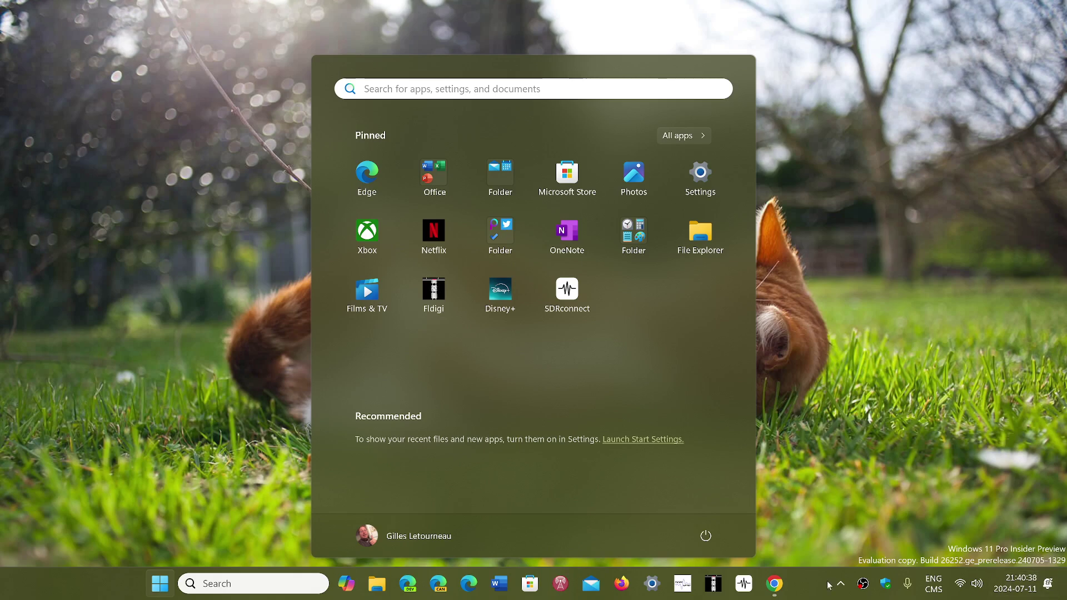
click(885, 368)
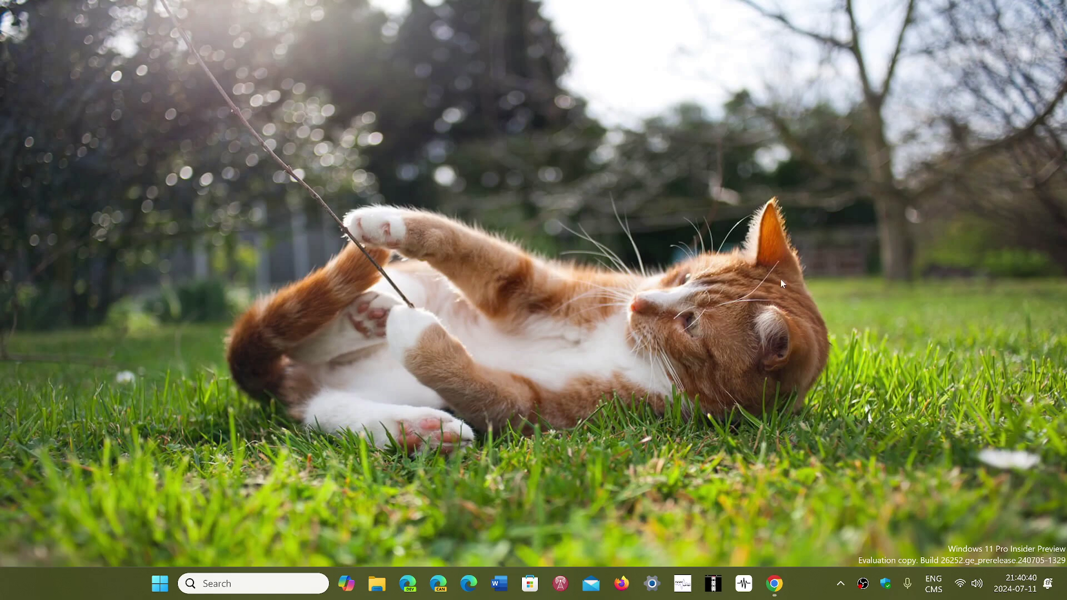